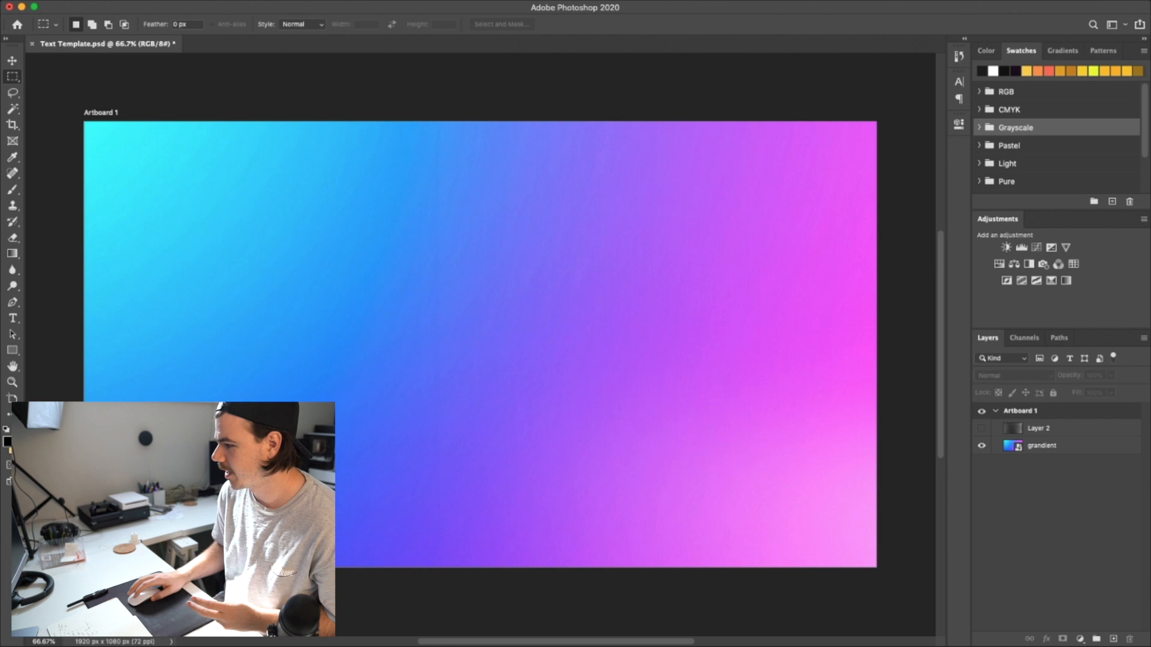
# Step: Preview the texture of Layer 2 over the gradient background and hide it again
pyautogui.click(1017, 433)
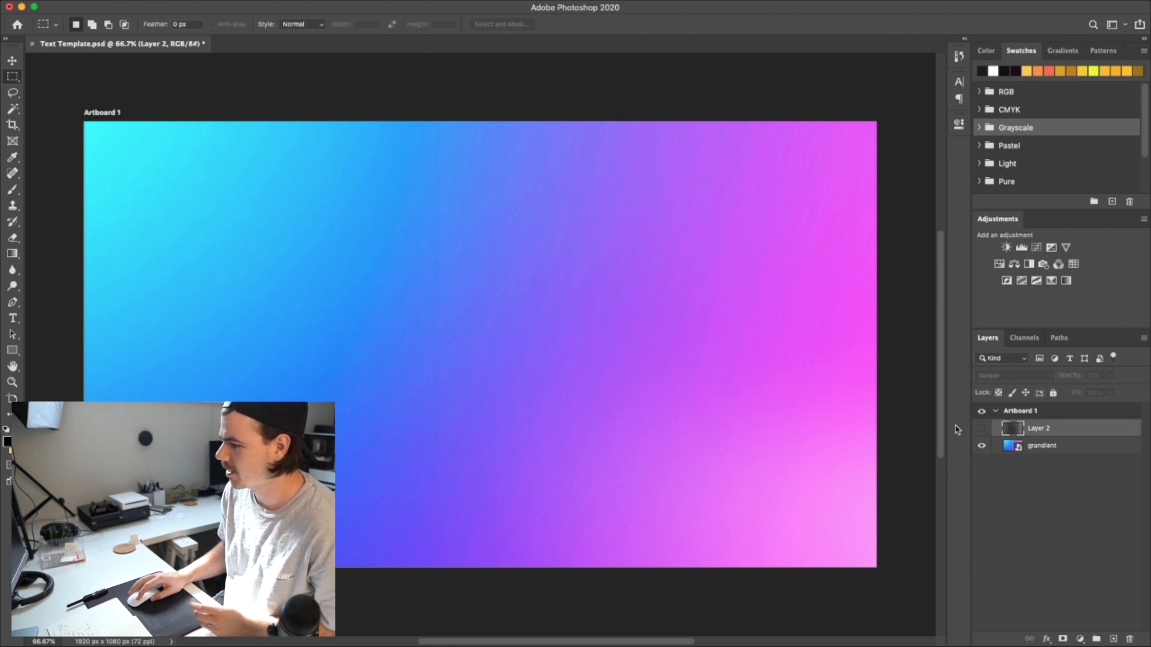
pyautogui.click(981, 429)
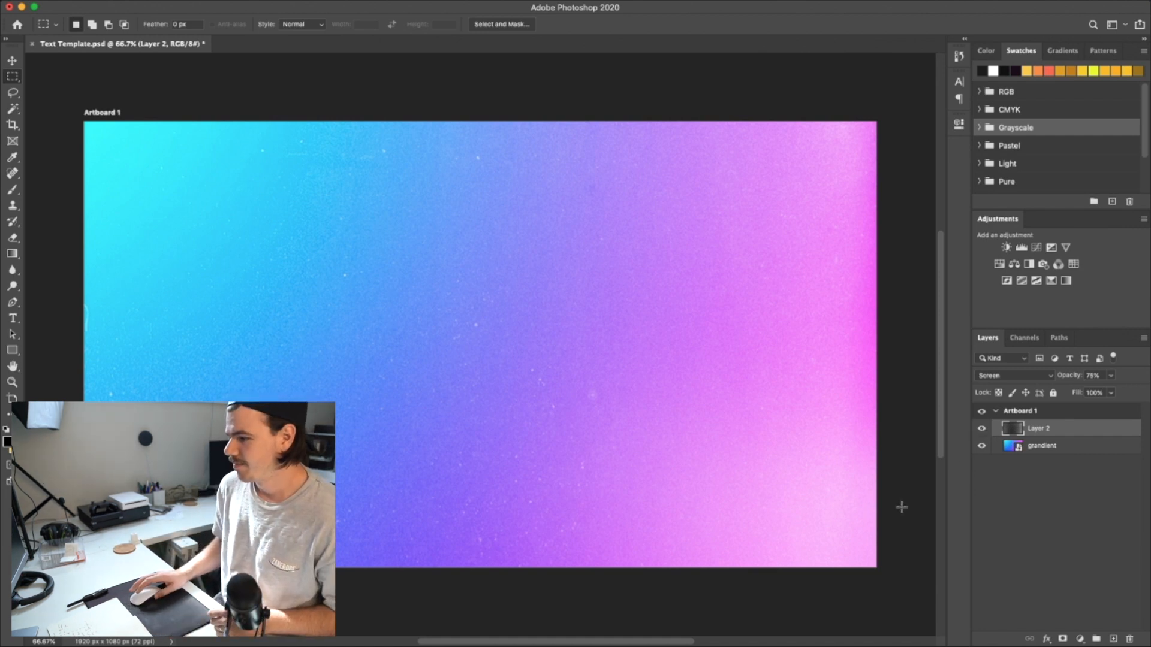
pyautogui.click(981, 428)
# Step: Open the 3D Text Effect video and move its playback to about 07:44
pyautogui.moveTo(608, 645)
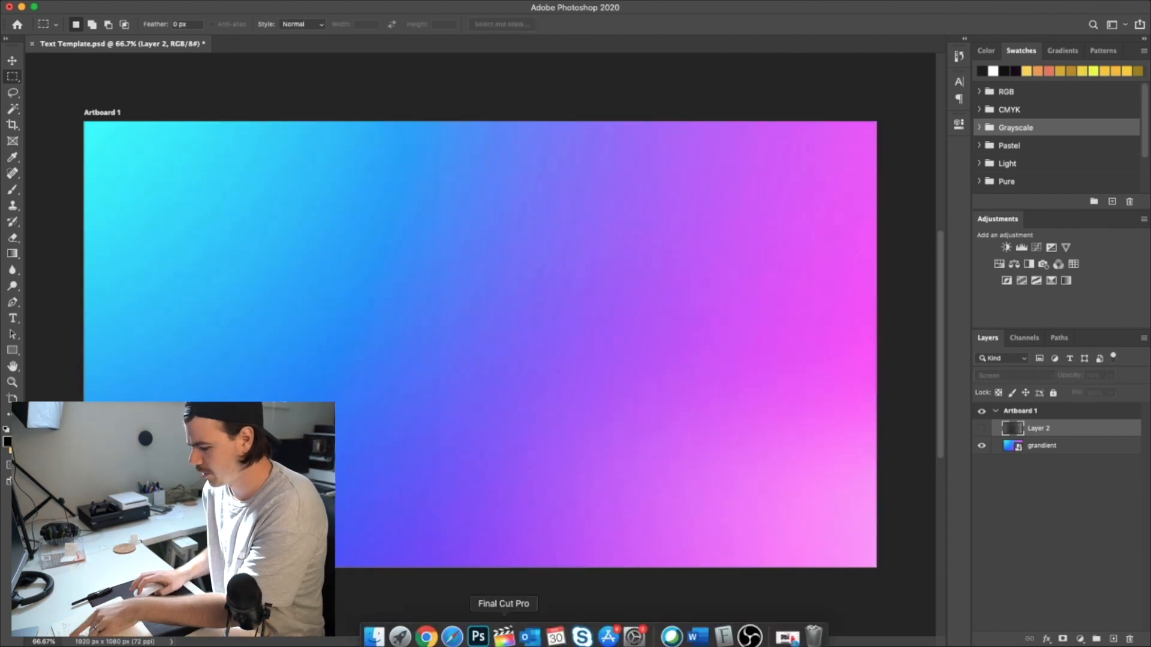
pyautogui.click(381, 644)
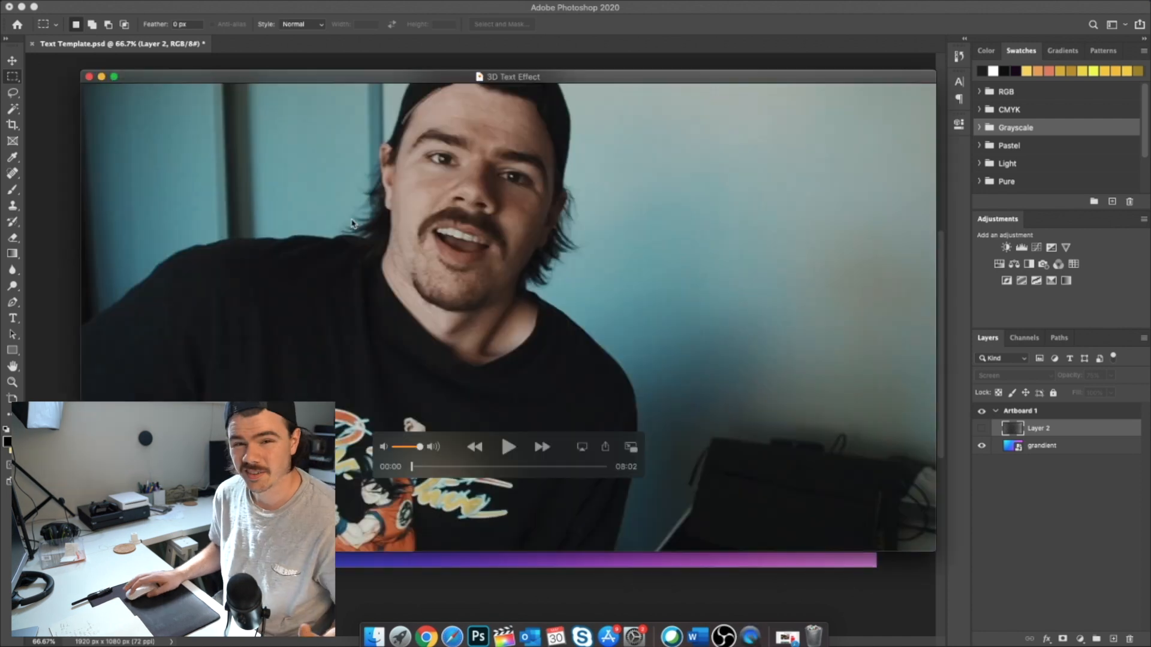
pyautogui.moveTo(411, 467); pyautogui.dragTo(420, 471)
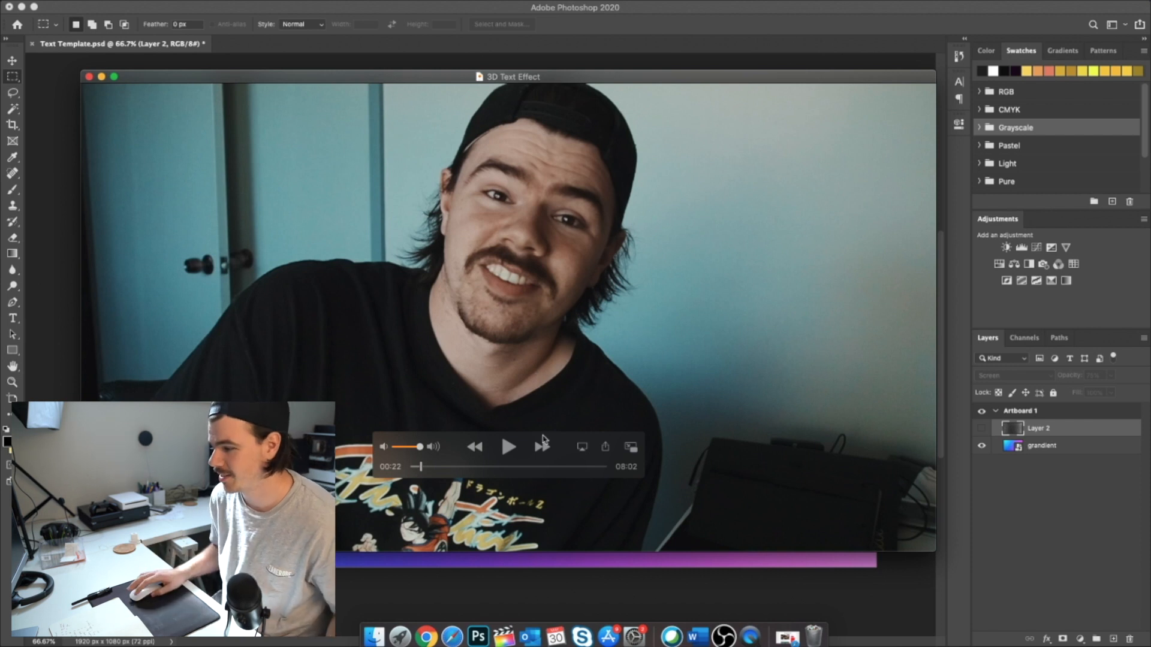
pyautogui.click(595, 467)
pyautogui.moveTo(595, 471); pyautogui.dragTo(598, 469)
# Step: Advance the video frame by frame to a shot of the man smiling at the camera with one hand raised
pyautogui.press('Right')
pyautogui.press('Right')
pyautogui.press('Right')
pyautogui.press('Right')
pyautogui.press('Right')
pyautogui.press('Right')
pyautogui.press('Right')
pyautogui.press('Right')
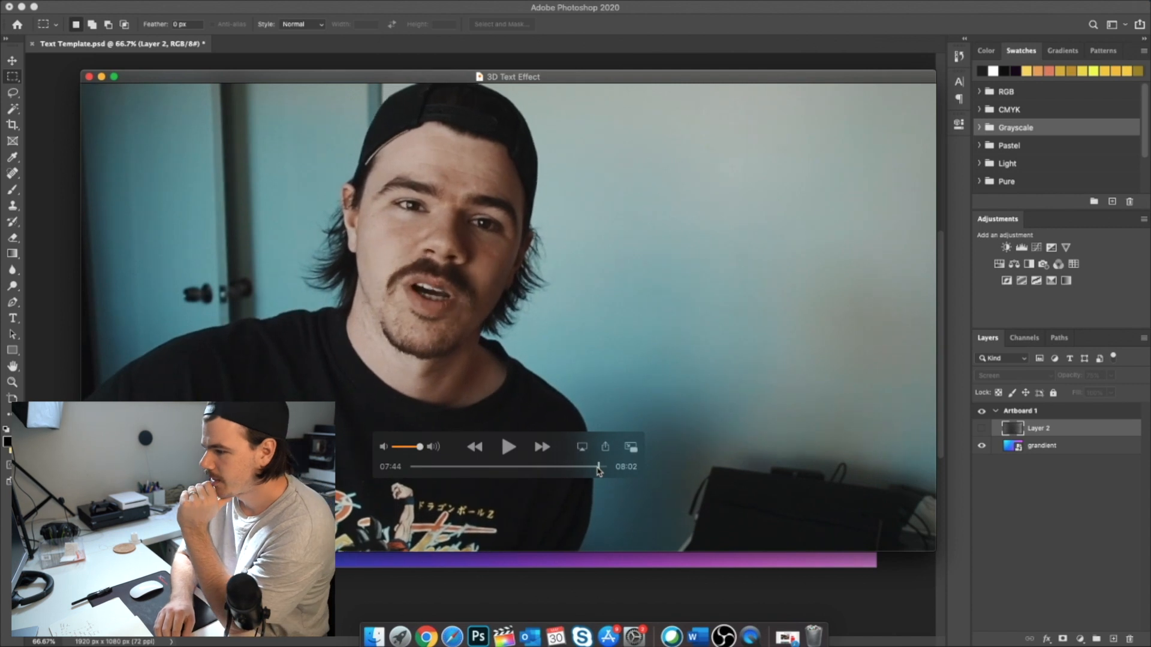
pyautogui.press('Right')
pyautogui.press('Right')
pyautogui.press('Right')
pyautogui.press('Right')
pyautogui.press('Right')
pyautogui.press('Right')
pyautogui.press('Right')
pyautogui.press('Right')
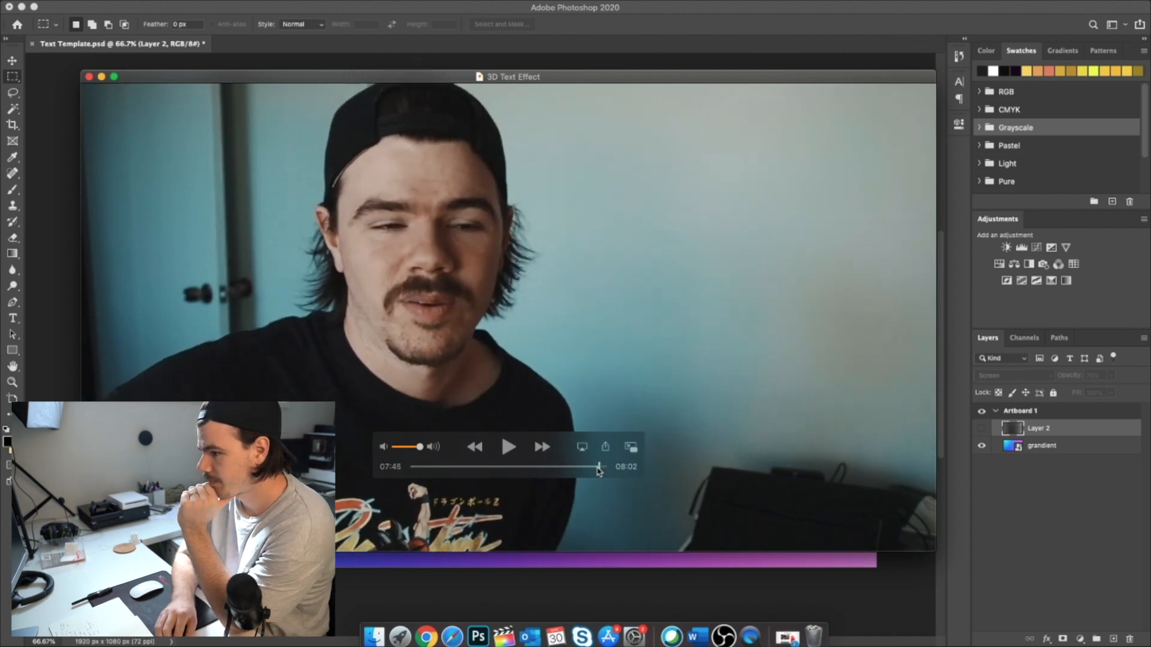
pyautogui.press('Right')
pyautogui.press('Right')
pyautogui.press('Right')
pyautogui.press('Right')
pyautogui.press('Right')
pyautogui.press('Right')
pyautogui.press('Right')
pyautogui.press('Right')
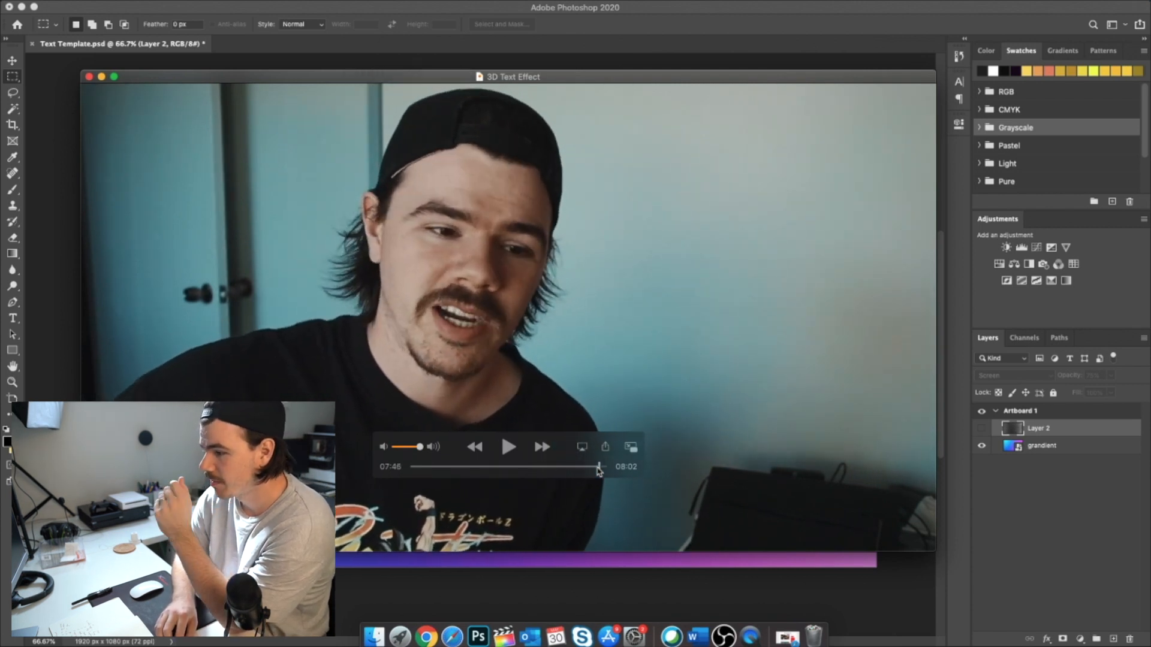
pyautogui.press('Right')
pyautogui.press('Right')
pyautogui.press('Right')
pyautogui.press('Right')
pyautogui.press('Right')
pyautogui.press('Right')
pyautogui.press('Right')
pyautogui.press('Right')
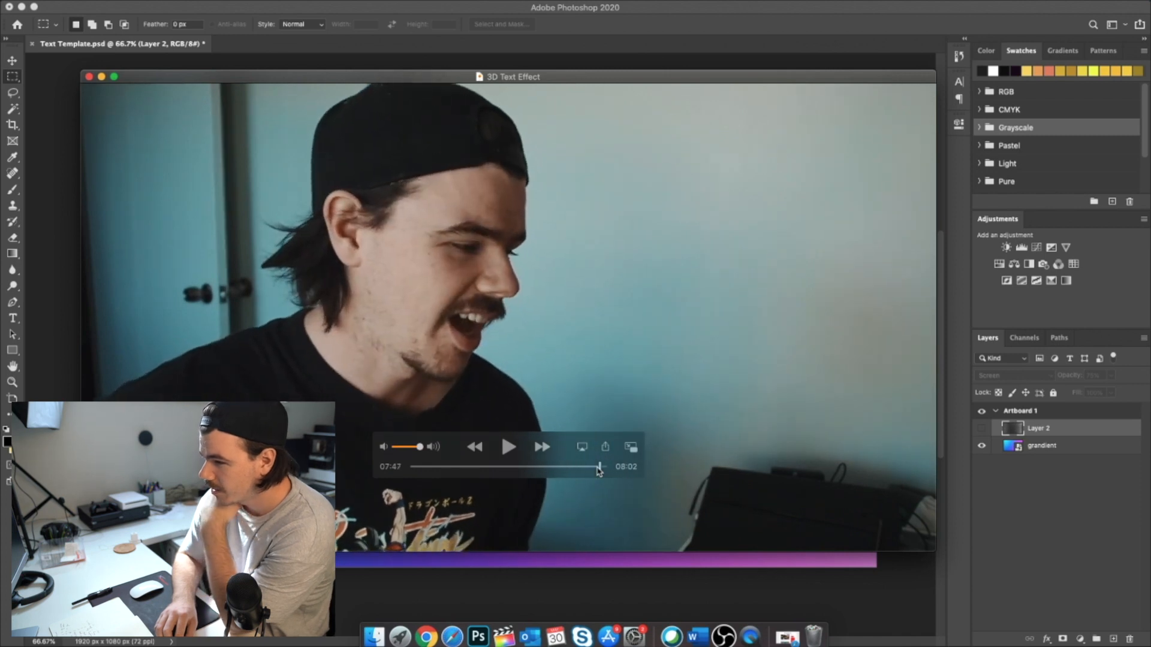
pyautogui.press('Right')
pyautogui.press('Right')
pyautogui.press('Right')
pyautogui.press('Right')
pyautogui.press('Right')
pyautogui.press('Right')
pyautogui.press('Right')
pyautogui.press('Right')
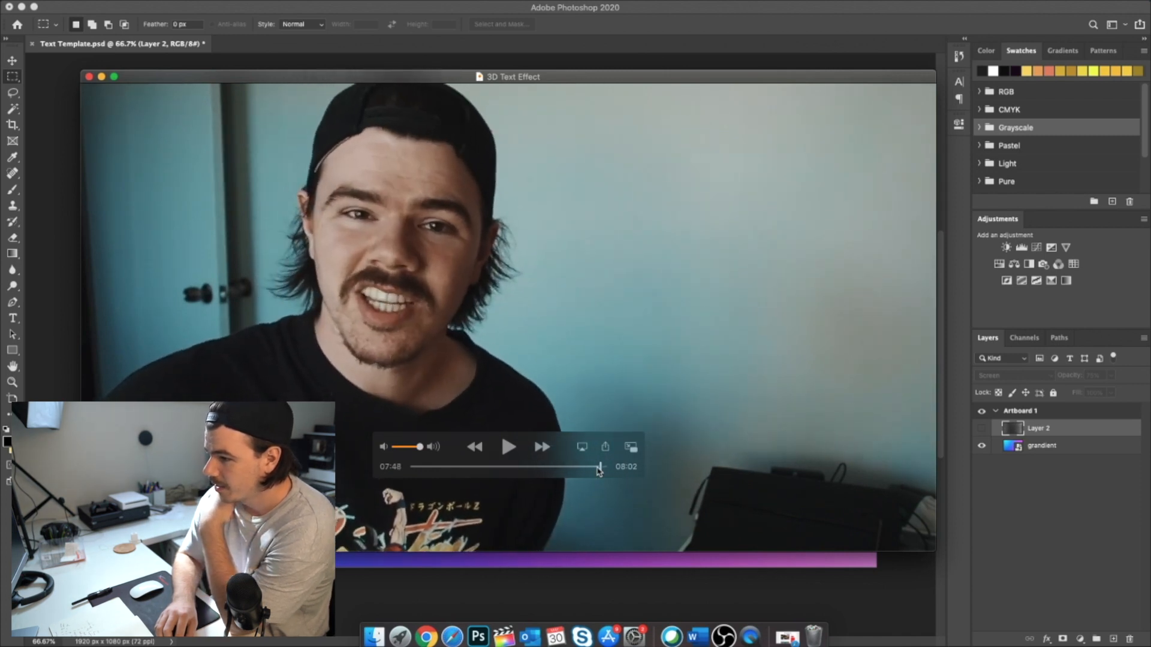
pyautogui.press('Right')
pyautogui.press('Right')
pyautogui.press('Right')
pyautogui.press('Right')
pyautogui.press('Right')
pyautogui.press('Right')
pyautogui.press('Right')
pyautogui.press('Right')
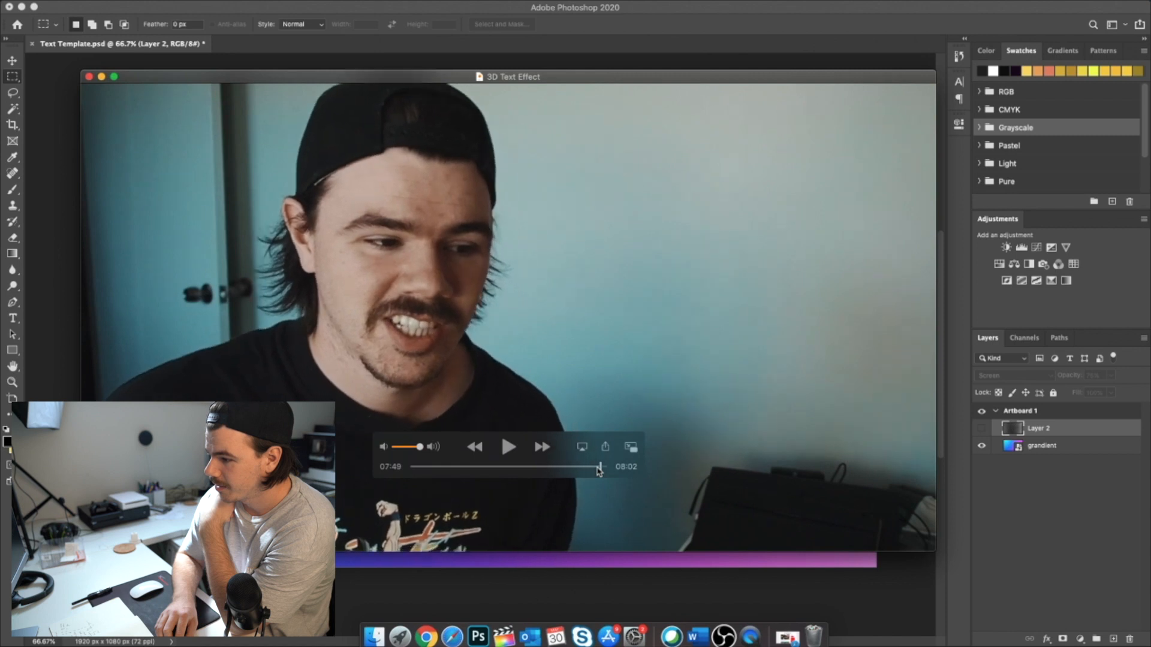
pyautogui.press('Right')
pyautogui.press('Right')
pyautogui.press('Right')
pyautogui.press('Right')
pyautogui.press('Right')
pyautogui.press('Right')
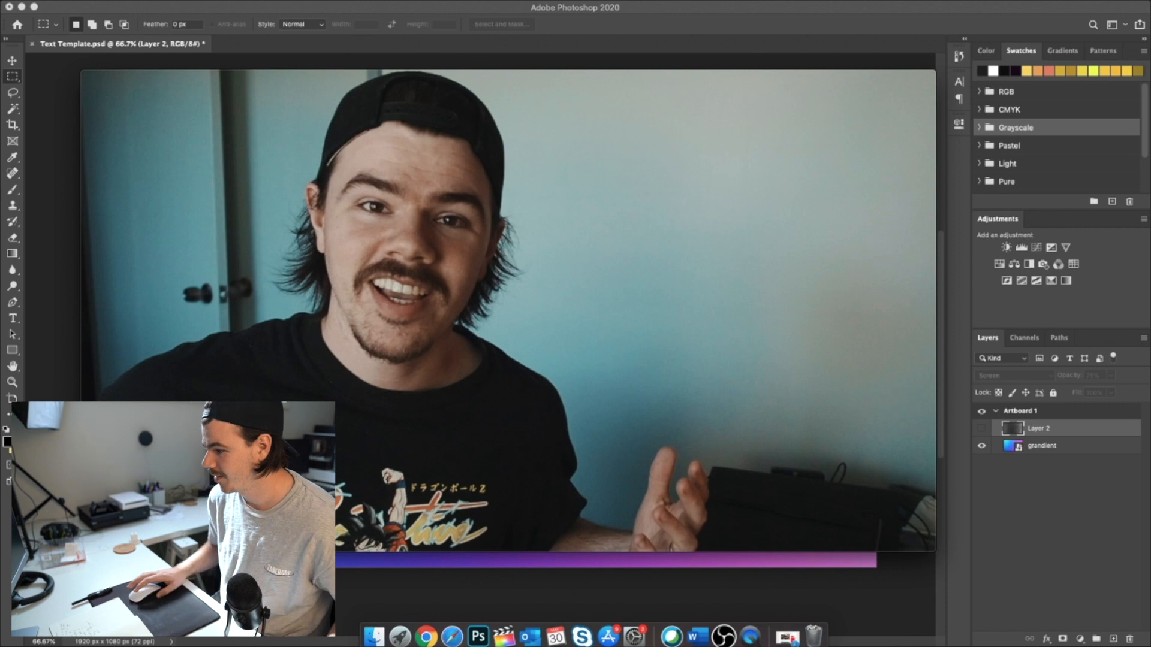
# Step: Put the video window away and paste the captured frame as a new layer above Layer 2 on the artboard
pyautogui.press('super+m')
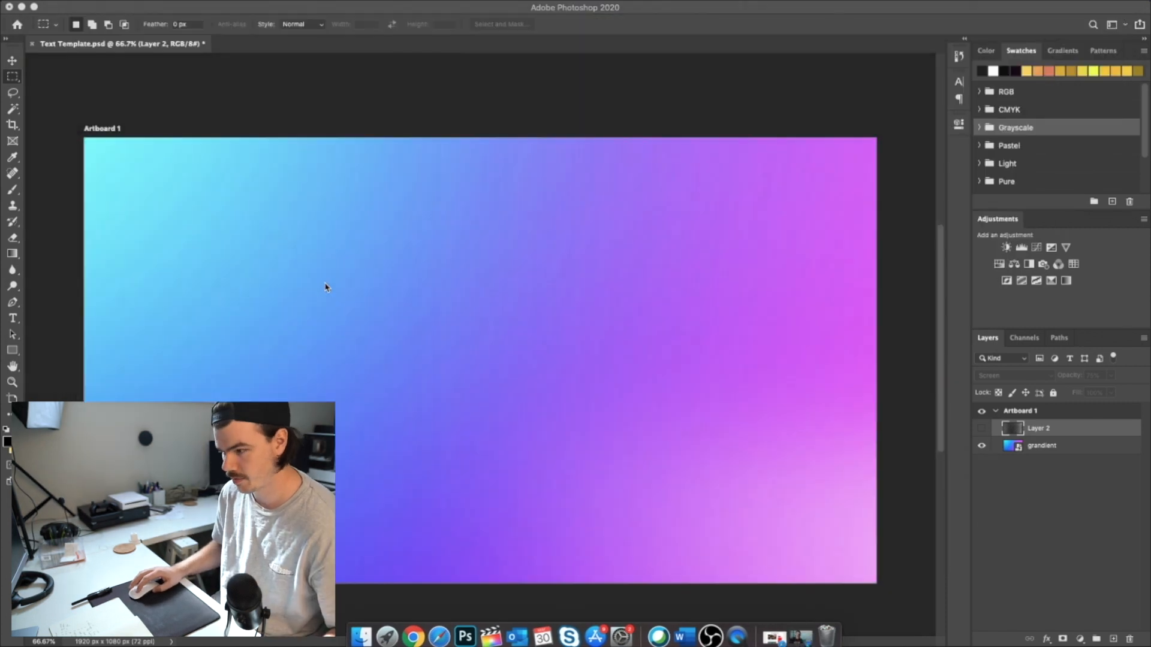
pyautogui.press('super+v')
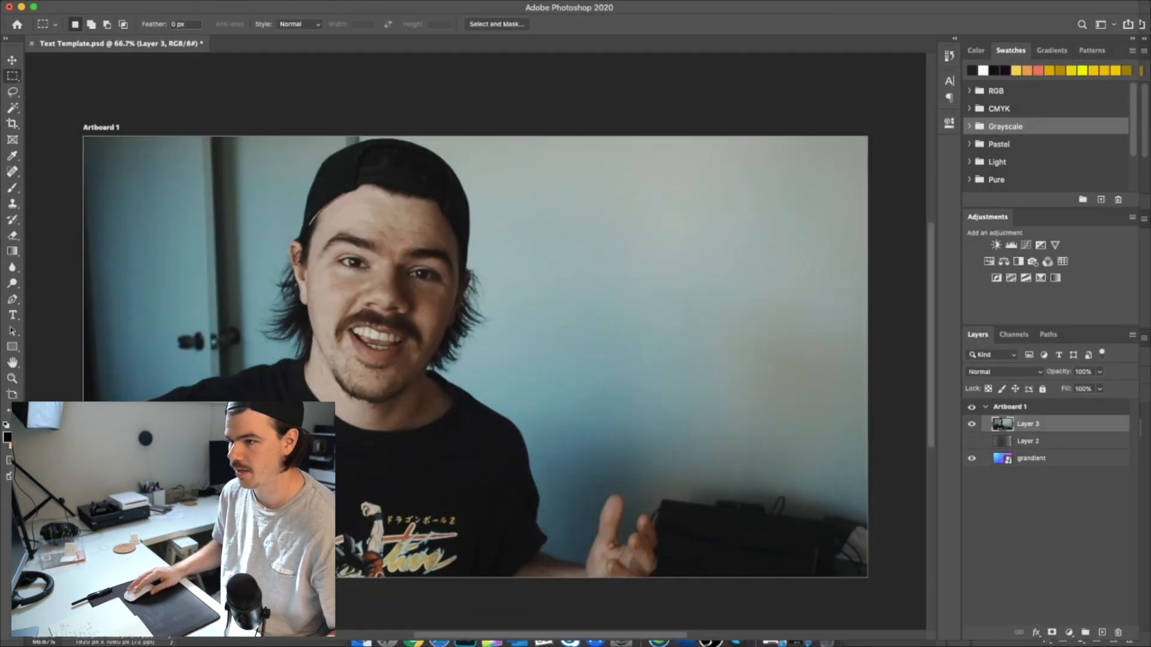
pyautogui.press('v')
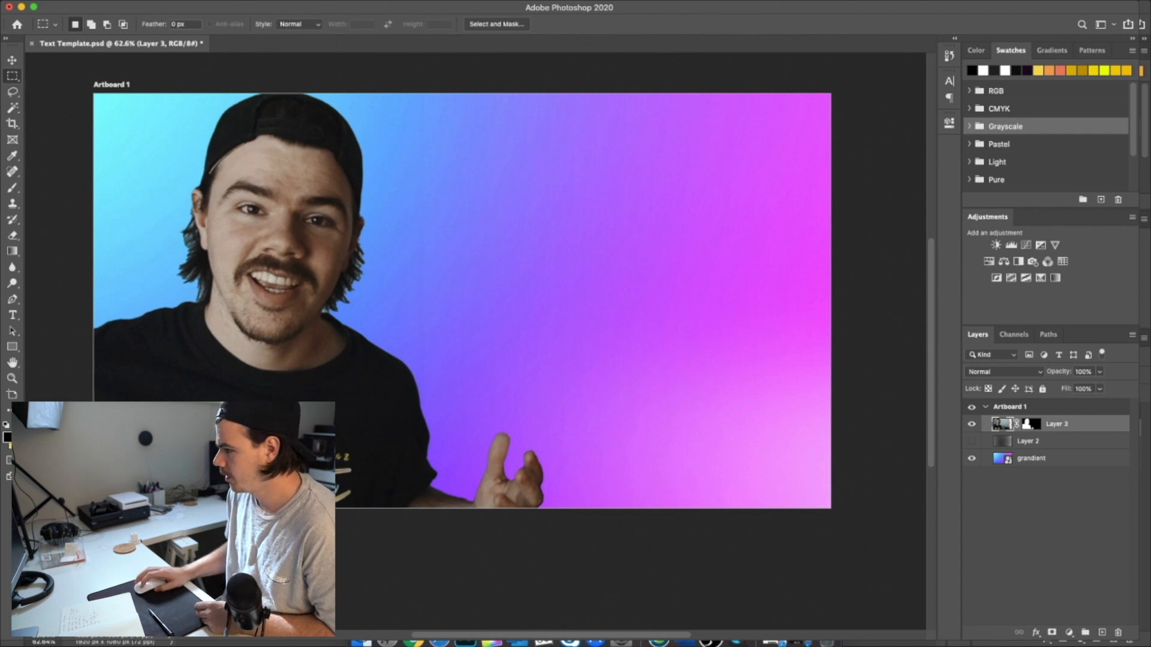
# Step: Add a Hue/Saturation adjustment layer and clip it to the cut-out man on Layer 3
pyautogui.press('h')
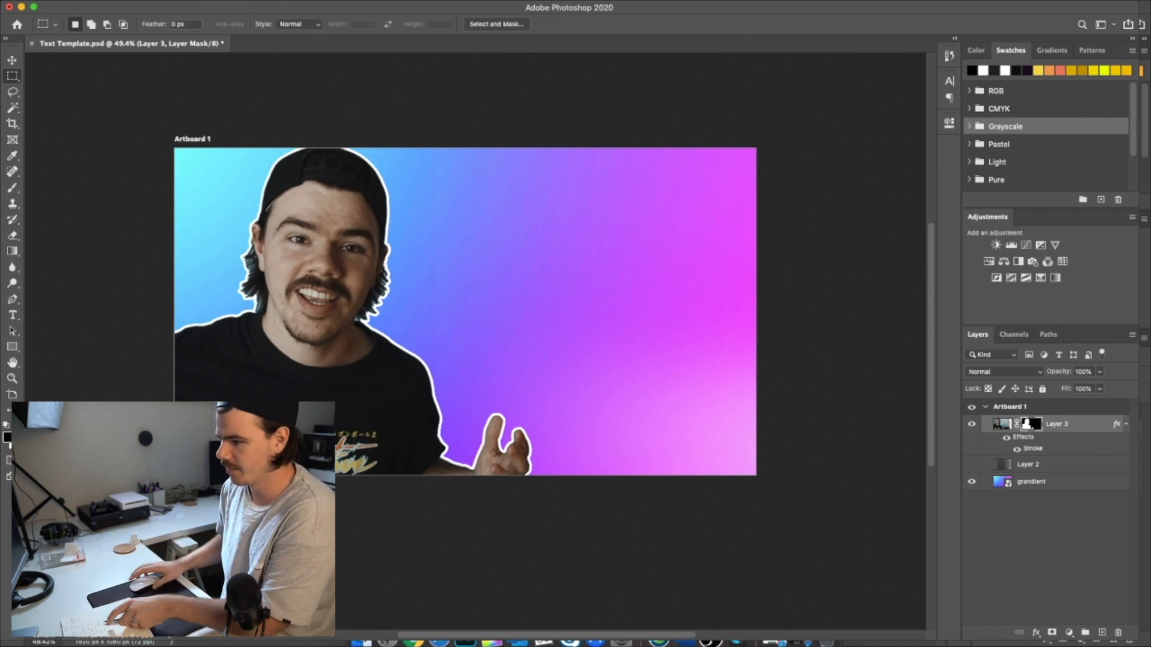
pyautogui.click(1002, 424)
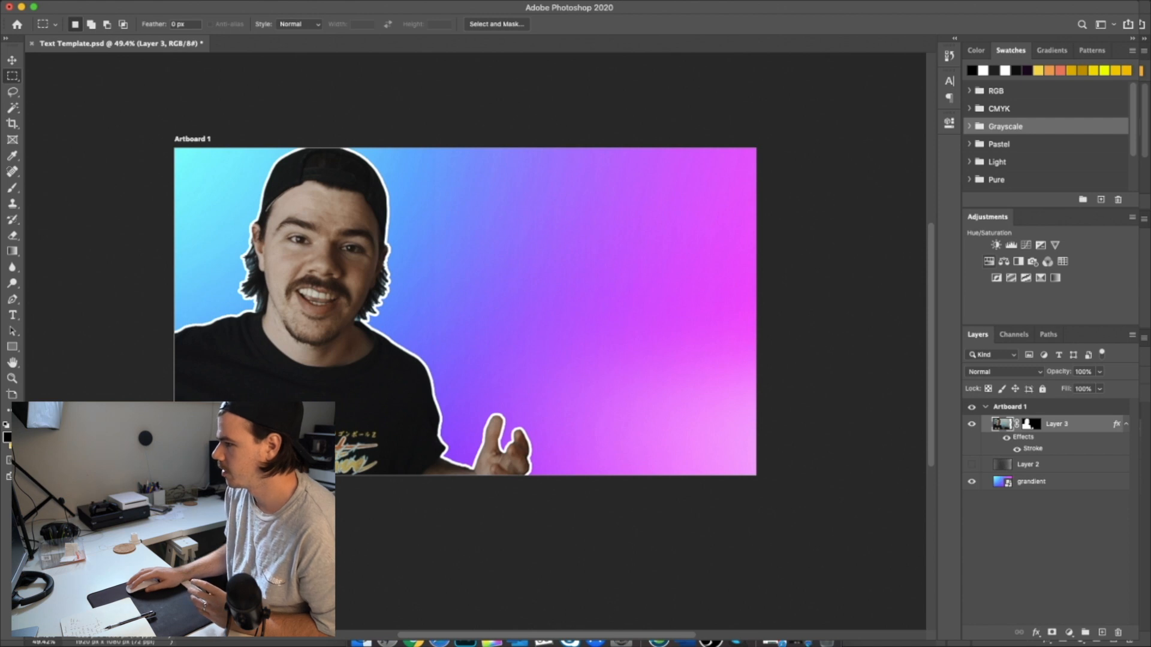
pyautogui.click(989, 262)
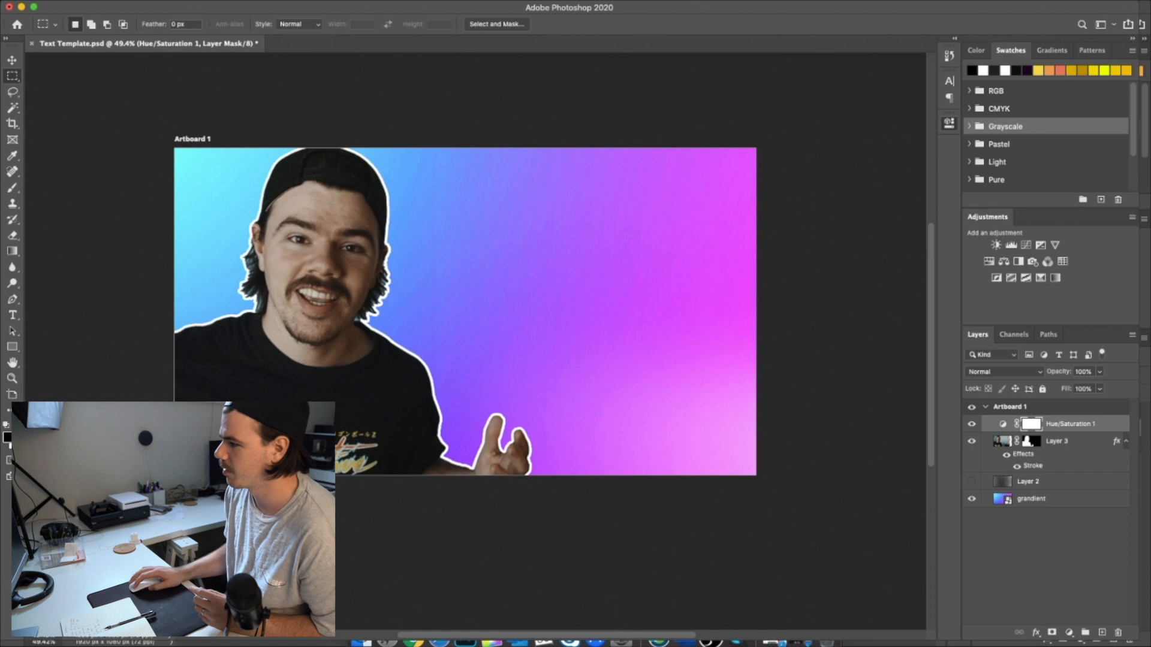
pyautogui.press('super+alt+g')
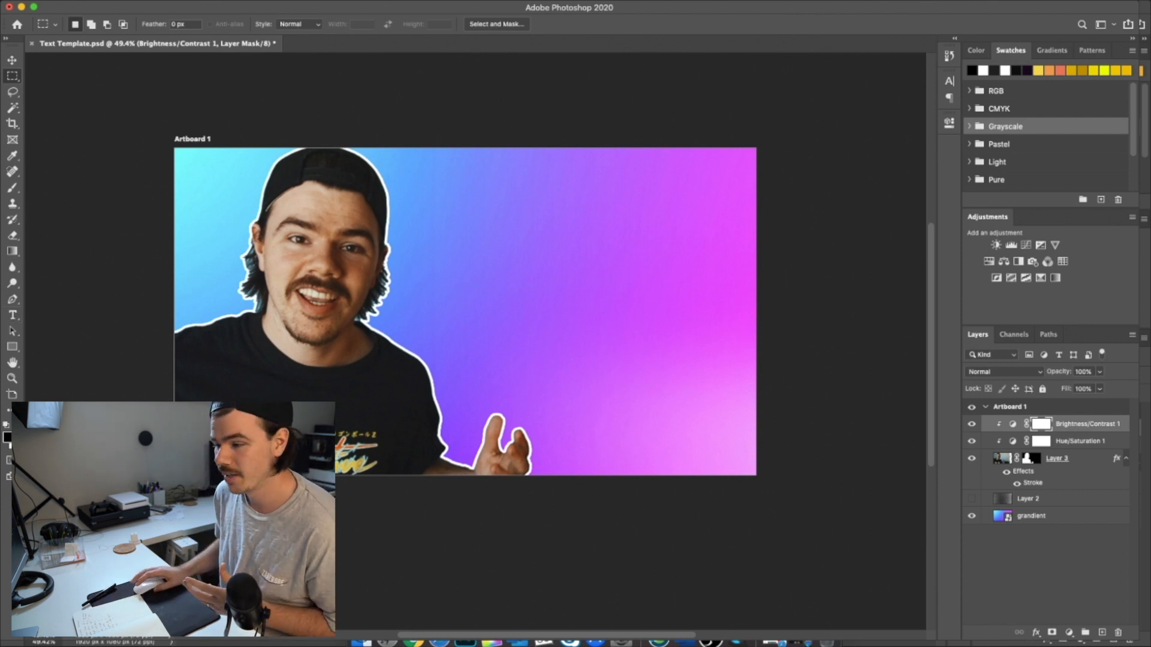
# Step: Add a text layer in Poppins Black, 280.9 pt, across the artboard and colour its text white
pyautogui.press('t')
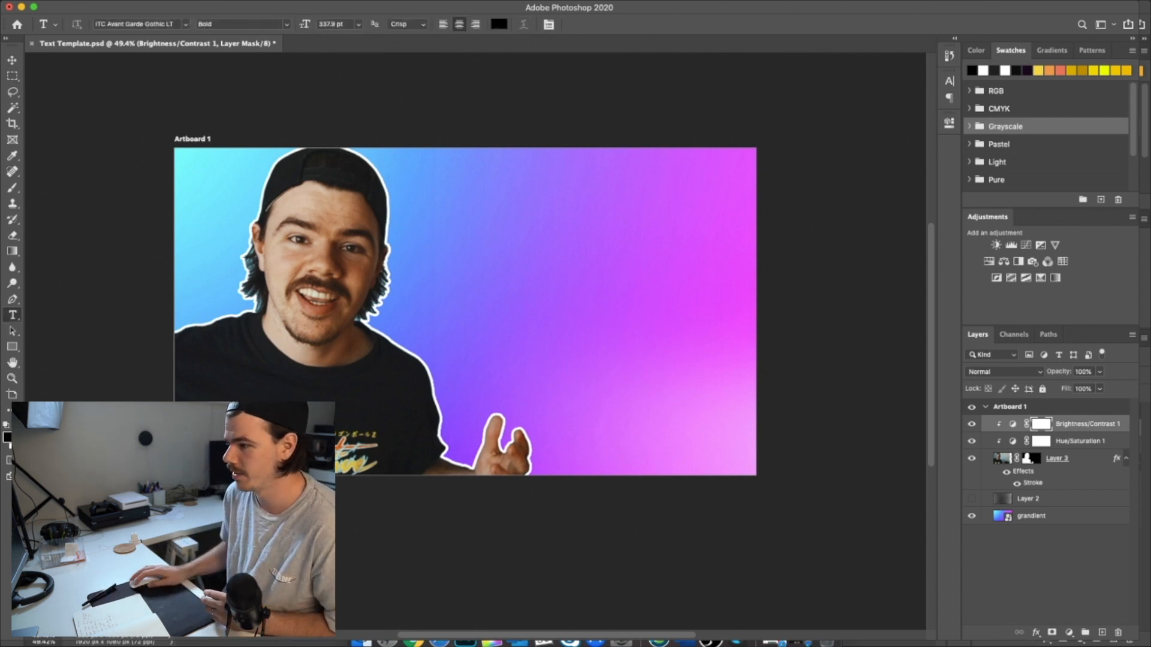
pyautogui.click(473, 290)
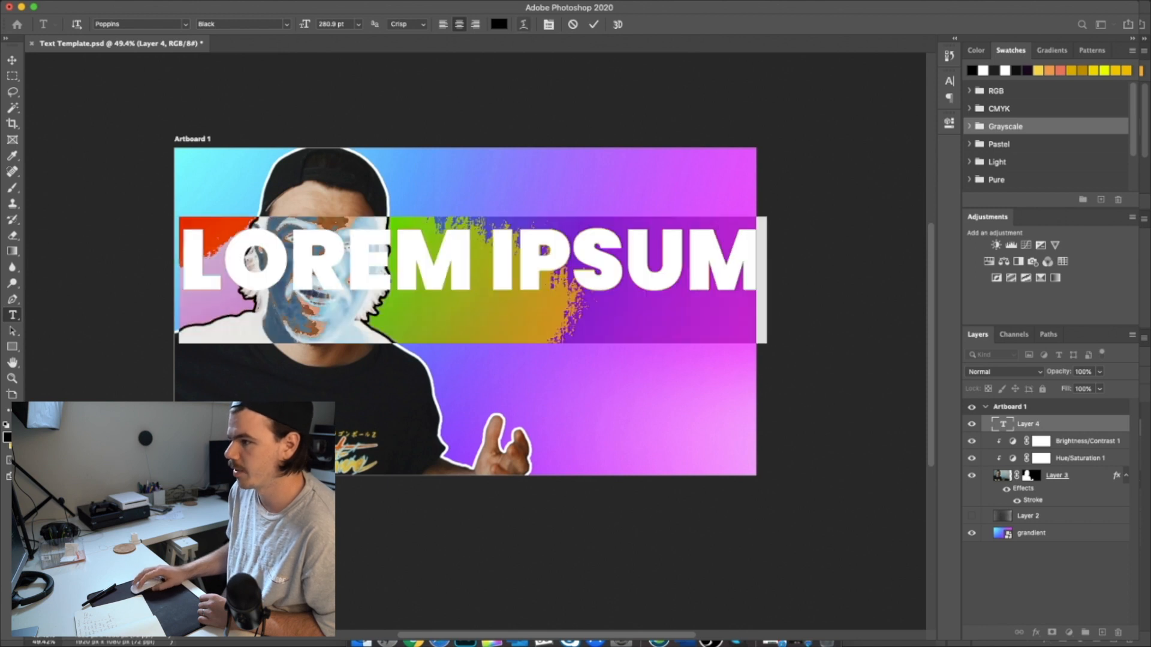
pyautogui.click(499, 24)
pyautogui.click(983, 71)
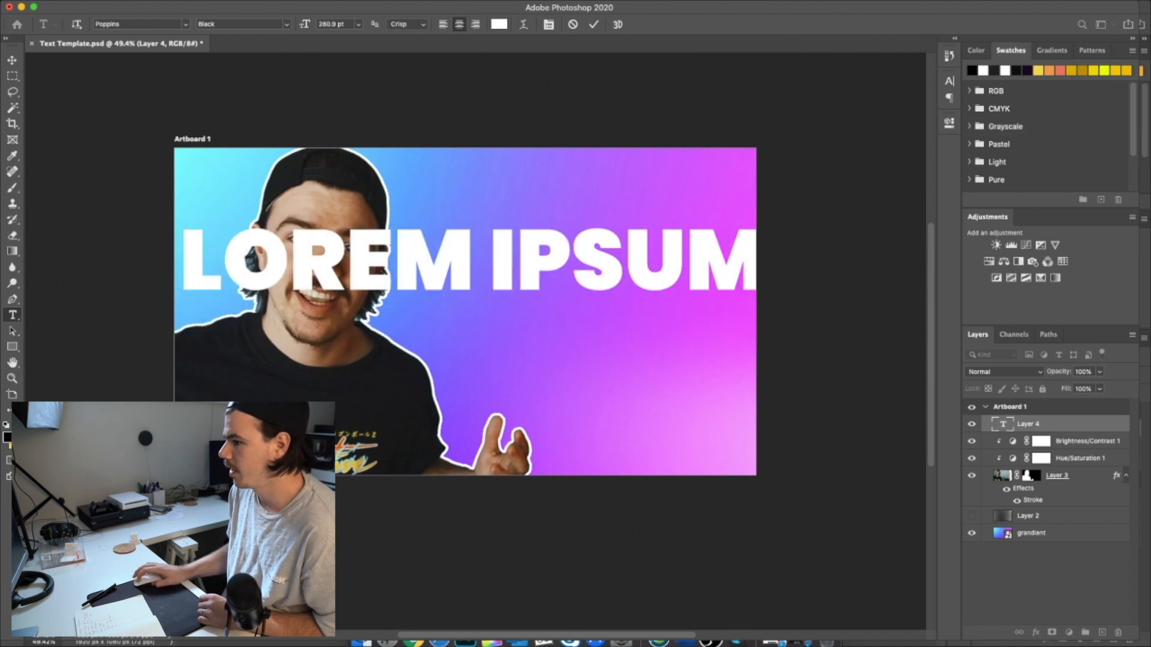
pyautogui.press('Return')
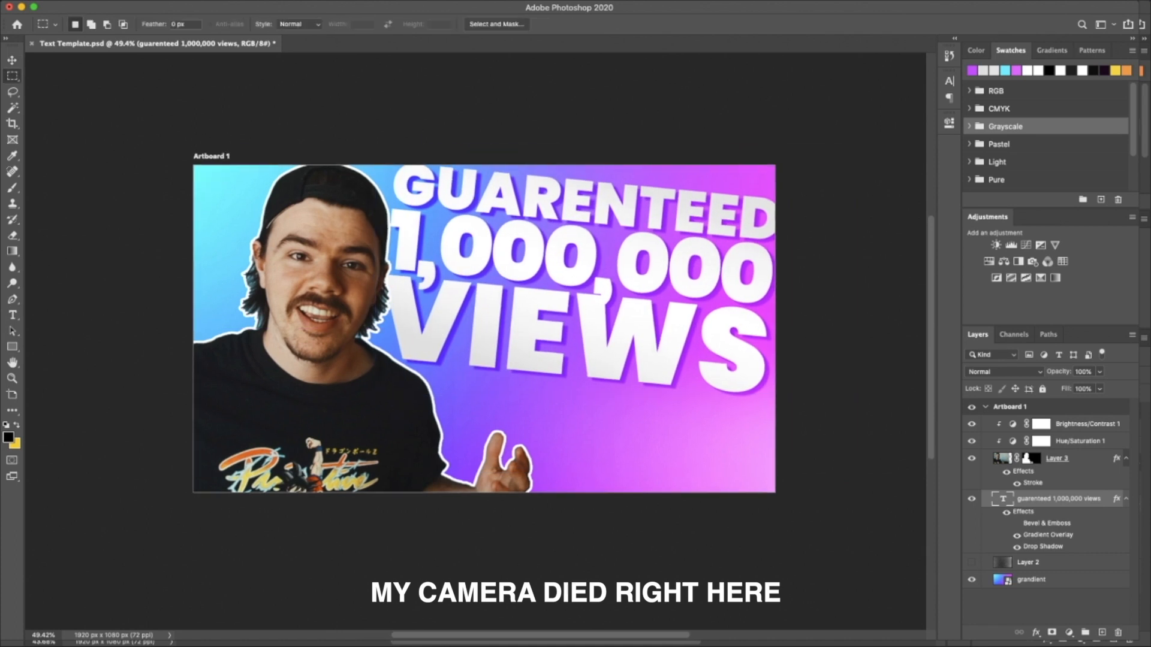
# Step: Examine how the thumbnail's headline and portrait read at very small and large sizes
pyautogui.scroll(-10, 476, 341)
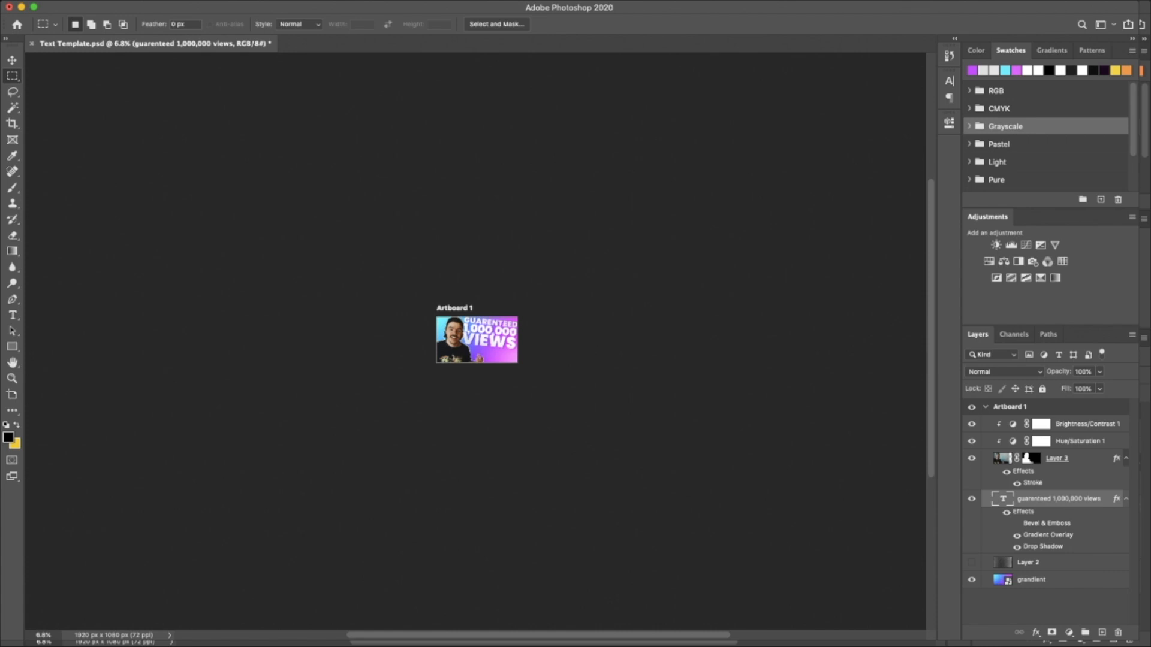
pyautogui.scroll(10, 476, 341)
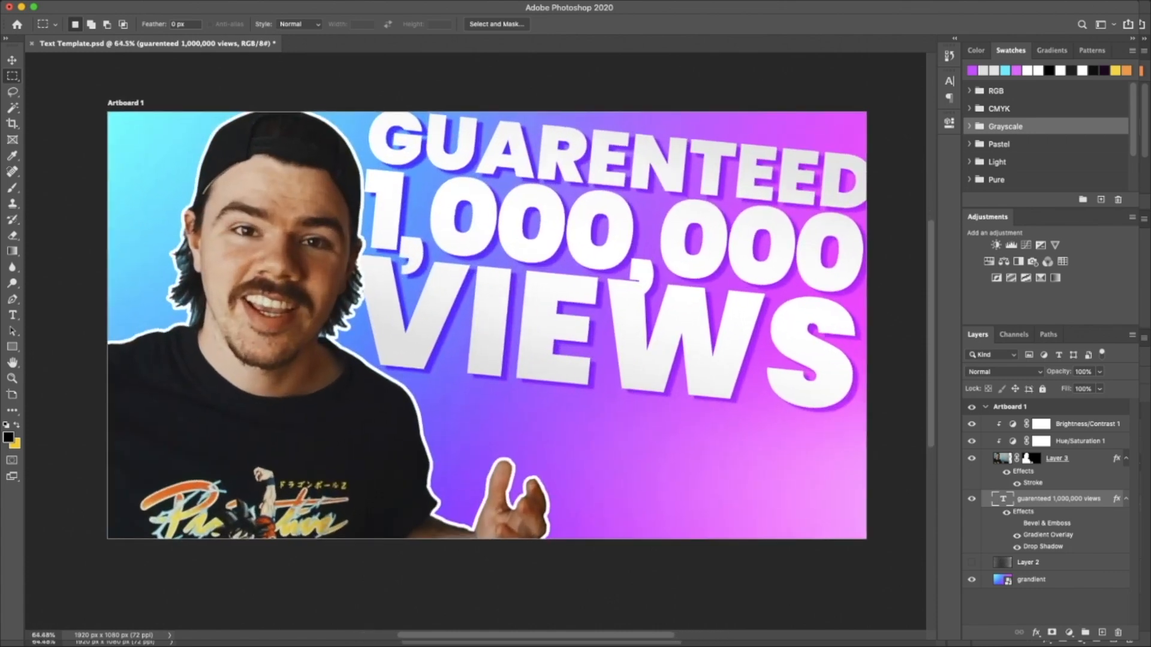
pyautogui.scroll(-4, 680, 322)
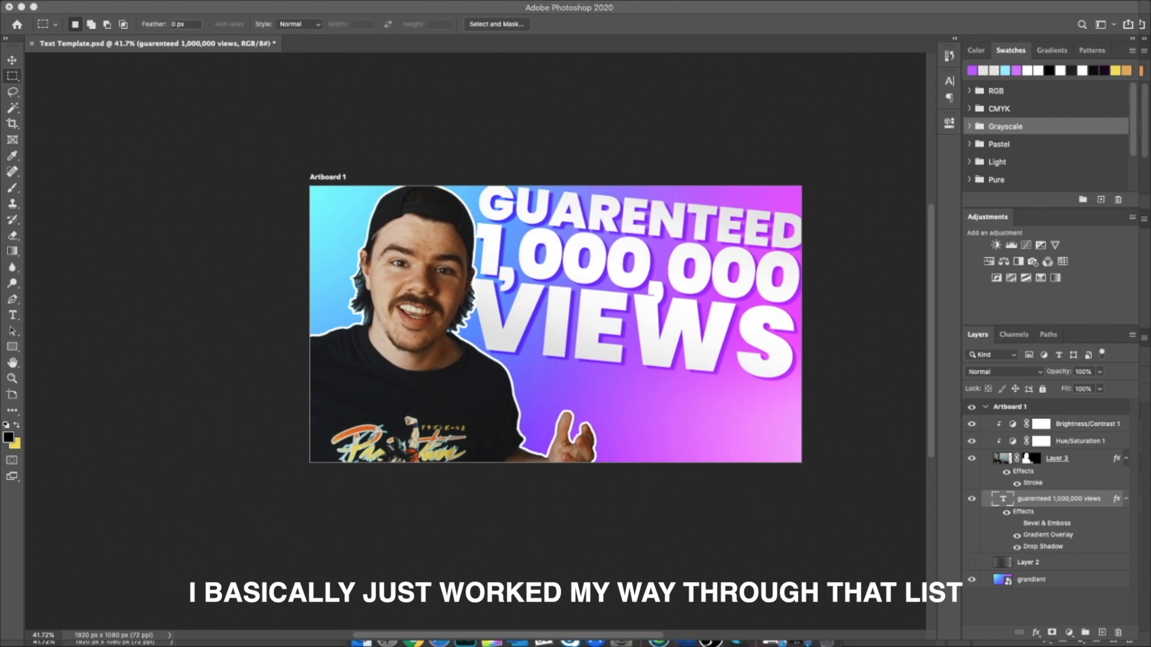
pyautogui.press('Return')
pyautogui.scroll(-8, 475, 341)
pyautogui.scroll(8, 475, 341)
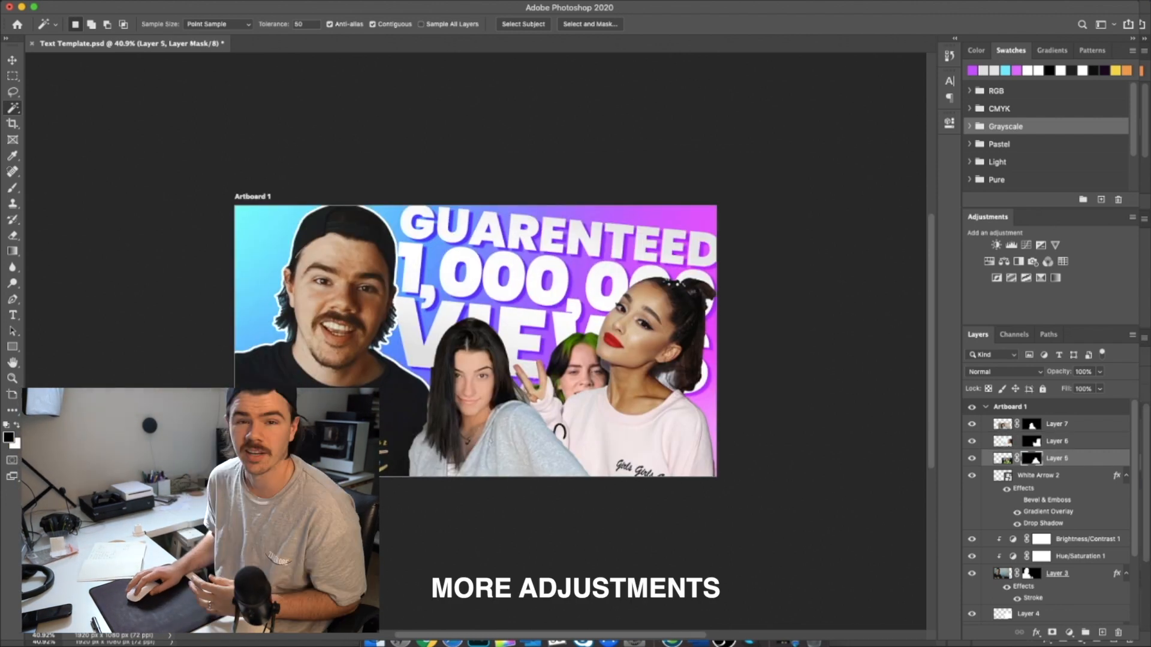
# Step: Move the woman in the pink sweater towards the artboard's centre and delete Layer 5 with the green-haired woman
pyautogui.click(1056, 441)
pyautogui.click(1057, 423)
pyautogui.click(1028, 441)
pyautogui.moveTo(644, 372)
pyautogui.mouseDown()
pyautogui.moveTo(675, 395)
pyautogui.moveTo(566, 395)
pyautogui.mouseUp()
pyautogui.click(1027, 458)
pyautogui.click(1028, 424)
pyautogui.press('m')
pyautogui.click(1028, 458)
pyautogui.press('Delete')
# Step: Shift the cut-out man on Layer 3 slightly left to make room for the headline
pyautogui.keyDown('shift'); pyautogui.click(1028, 424); pyautogui.keyUp('shift')
pyautogui.click(1028, 441)
pyautogui.press('e')
pyautogui.press('t')
pyautogui.scroll(-1, 475, 341)
pyautogui.press('v')
pyautogui.click(1056, 556)
pyautogui.moveTo(346, 300); pyautogui.dragTo(319, 300)
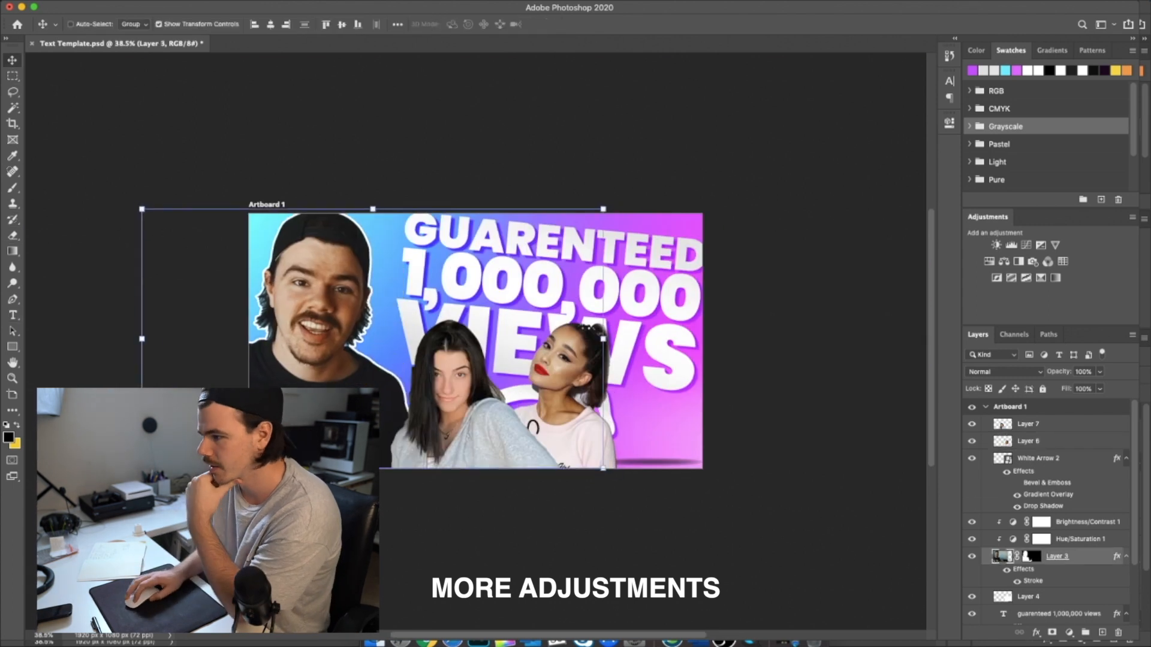
# Step: Append a plus sign to 1,000,000 in the headline and make the GUARENTEED line smaller
pyautogui.press('t')
pyautogui.tripleClick(552, 242)
pyautogui.write('+vm')
# Step: Enlarge the two women on Layer 7 and Layer 6 together towards the upper right
pyautogui.click(1027, 424)
pyautogui.keyDown('shift'); pyautogui.click(1028, 441); pyautogui.keyUp('shift')
pyautogui.scroll(2, 743, 341)
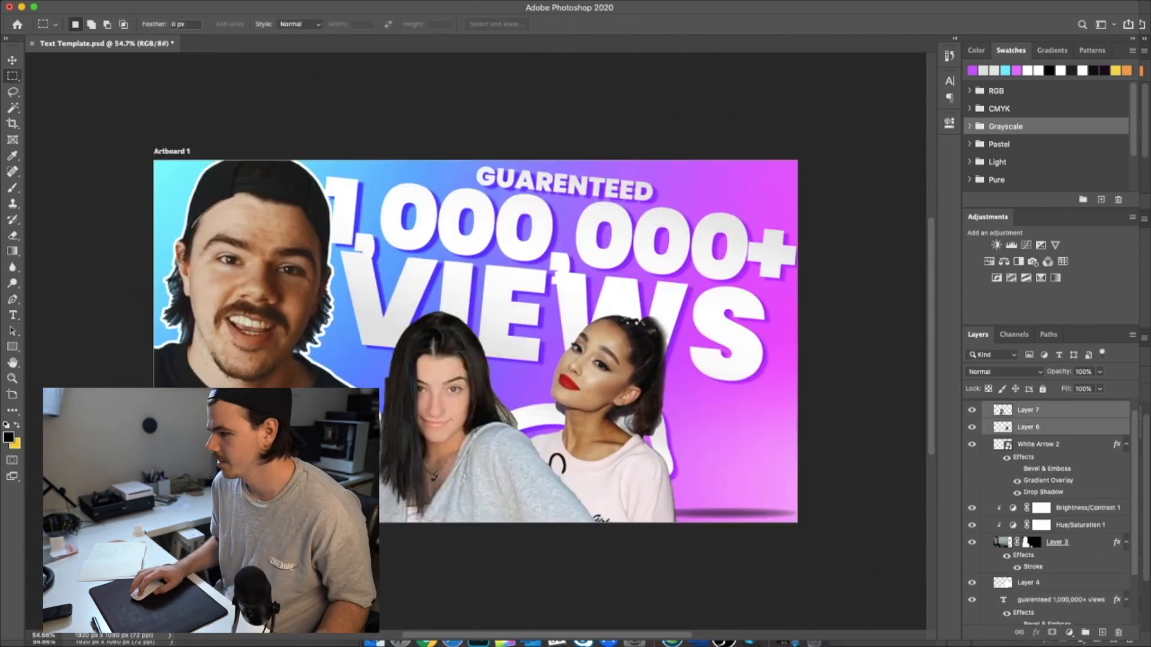
pyautogui.press('super+t')
pyautogui.moveTo(668, 313); pyautogui.dragTo(891, 149)
pyautogui.press('Return')
# Step: Move the two women's layers below the headline in the layer stack and group them
pyautogui.click(1031, 582)
pyautogui.moveTo(1027, 413); pyautogui.dragTo(1028, 591)
pyautogui.click(1028, 599)
pyautogui.keyDown('shift'); pyautogui.click(1028, 616); pyautogui.keyUp('shift')
pyautogui.press('super+g')
# Step: Change the women group's blend mode so the two women merge into the gradient background
pyautogui.click(1004, 371)
pyautogui.click(1004, 564)
pyautogui.press('v')
pyautogui.hscroll(-2, 479, 342)
pyautogui.scroll(-5, 507, 341)
pyautogui.scroll(3, 1045, 509)
pyautogui.click(971, 580)
pyautogui.click(1045, 423)
pyautogui.click(972, 580)
# Step: Reposition the headline text slightly higher on the artboard
pyautogui.scroll(-3, 1046, 509)
pyautogui.click(1060, 521)
pyautogui.moveTo(509, 327); pyautogui.dragTo(510, 289)
pyautogui.moveTo(511, 289); pyautogui.dragTo(505, 321)
pyautogui.scroll(-1, 504, 321)
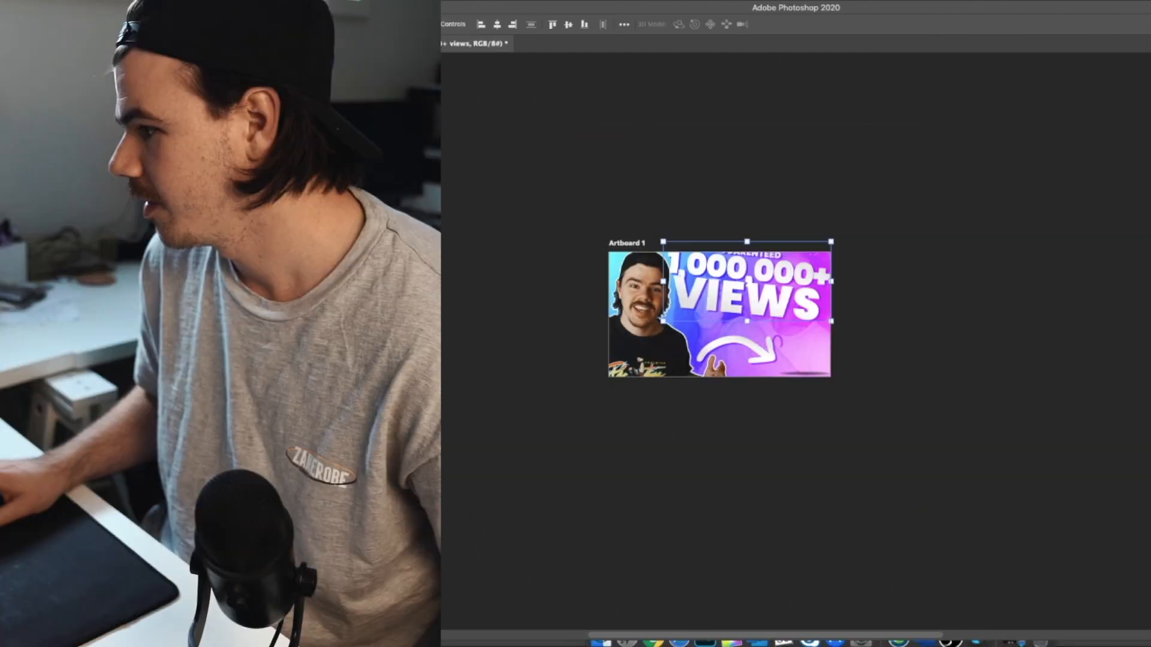
# Step: Move the two blended women lower behind the arrow and adjust their size and placement
pyautogui.click(1028, 502)
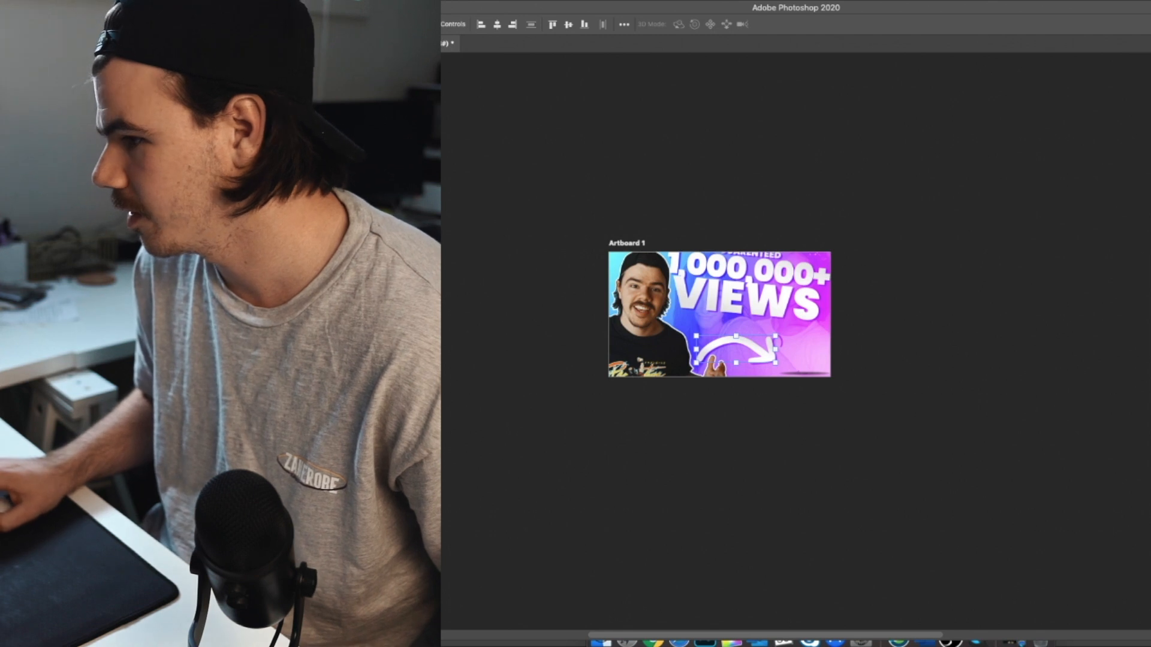
pyautogui.click(749, 327)
pyautogui.moveTo(749, 327); pyautogui.dragTo(749, 360)
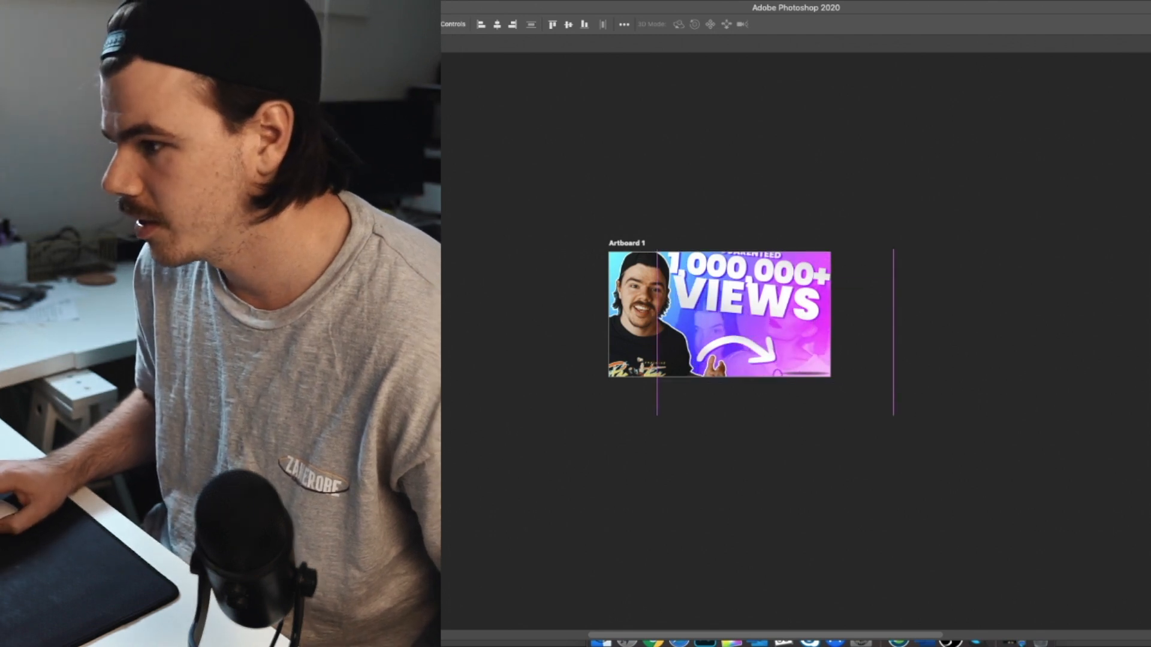
pyautogui.moveTo(900, 277); pyautogui.dragTo(911, 300)
pyautogui.moveTo(774, 349)
pyautogui.mouseDown()
pyautogui.moveTo(754, 359)
pyautogui.moveTo(773, 359)
pyautogui.mouseUp()
pyautogui.press('Return')
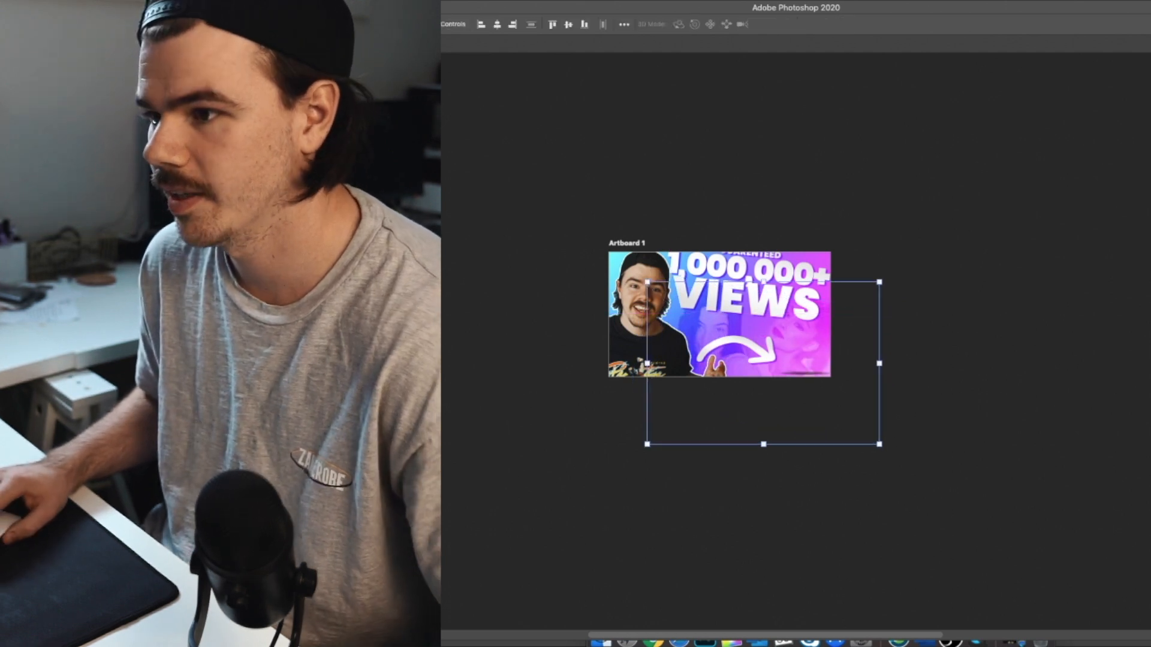
pyautogui.press('m')
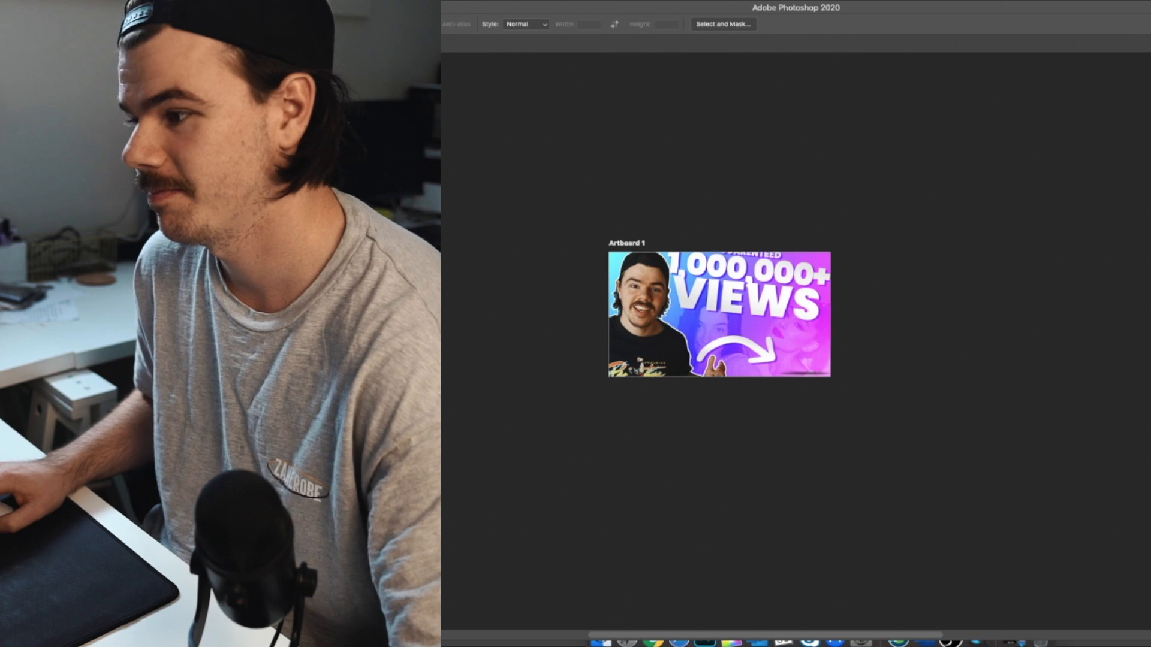
# Step: Examine the finished thumbnail at several sizes, ending with the whole artboard fitted to the window
pyautogui.press('super+plus')
pyautogui.press('super+plus')
pyautogui.press('super+minus')
pyautogui.press('super+minus')
pyautogui.press('super+minus')
pyautogui.press('super+minus')
pyautogui.press('super+minus')
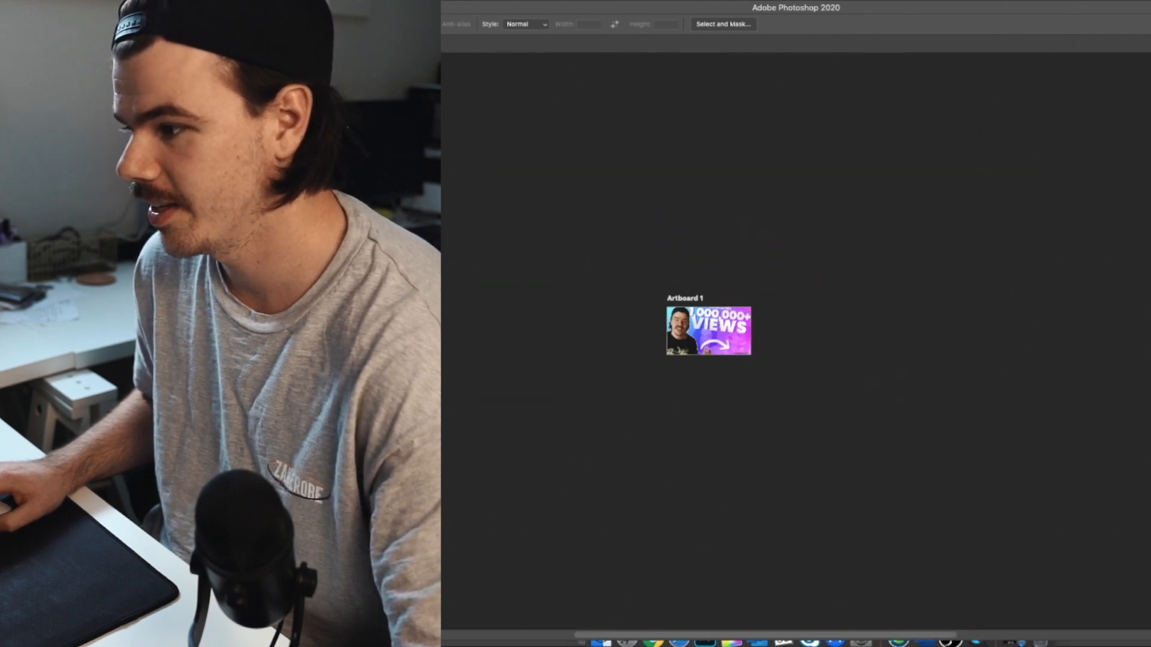
pyautogui.press('super+plus')
pyautogui.press('super+plus')
pyautogui.press('super+plus')
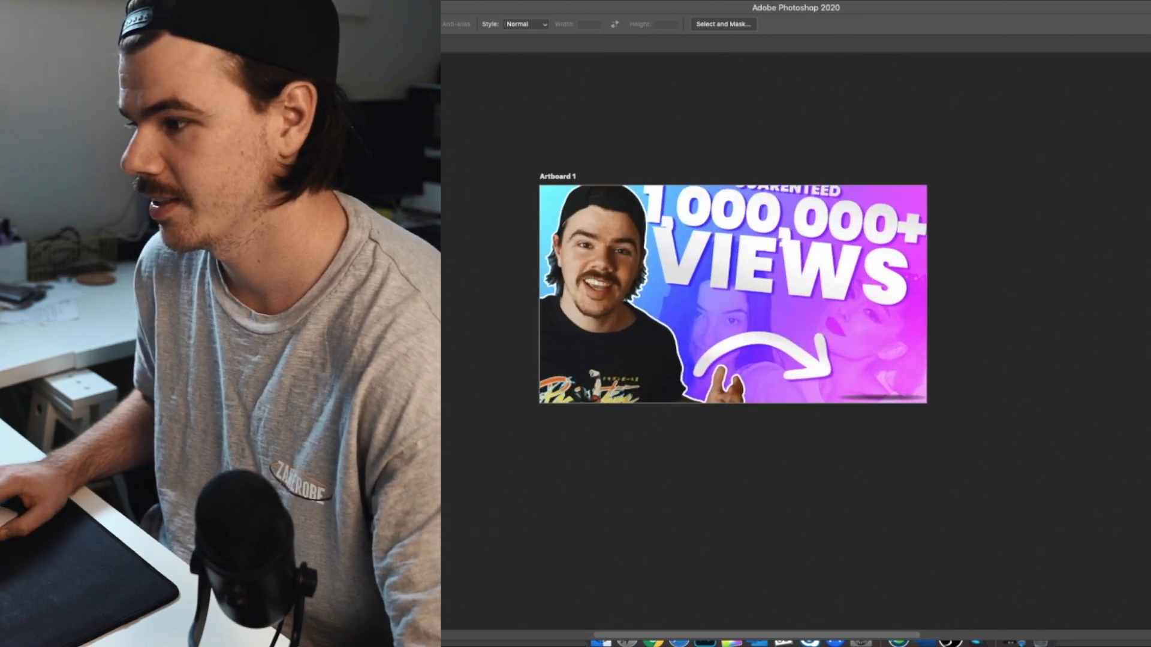
pyautogui.press('super+minus')
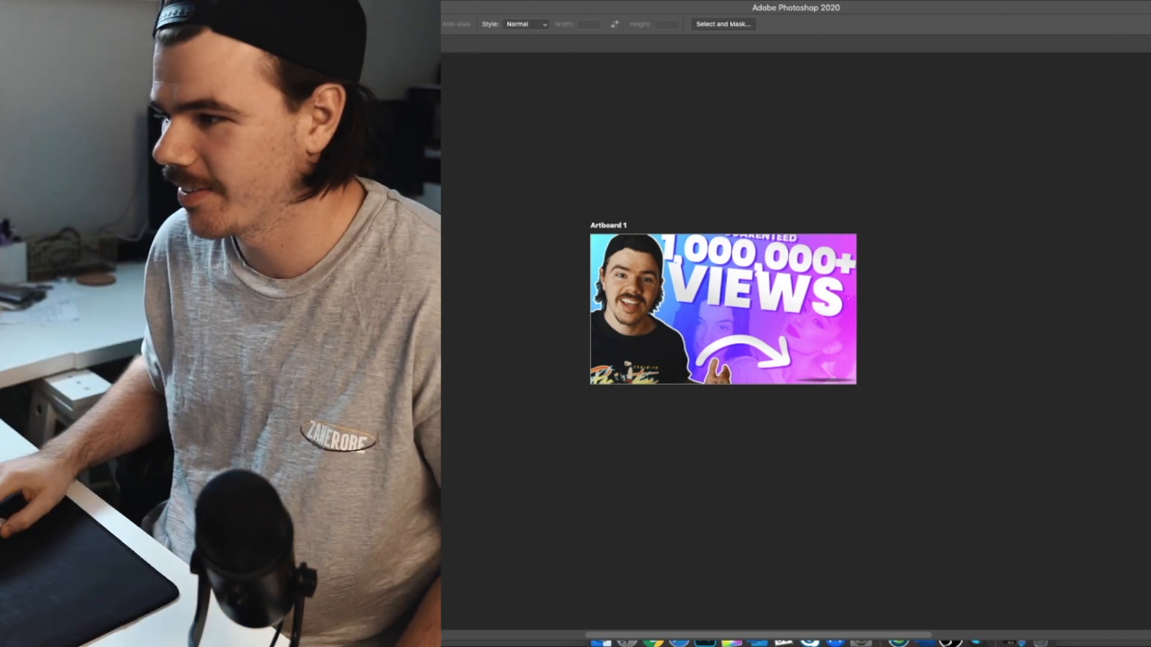
pyautogui.press('super+0')
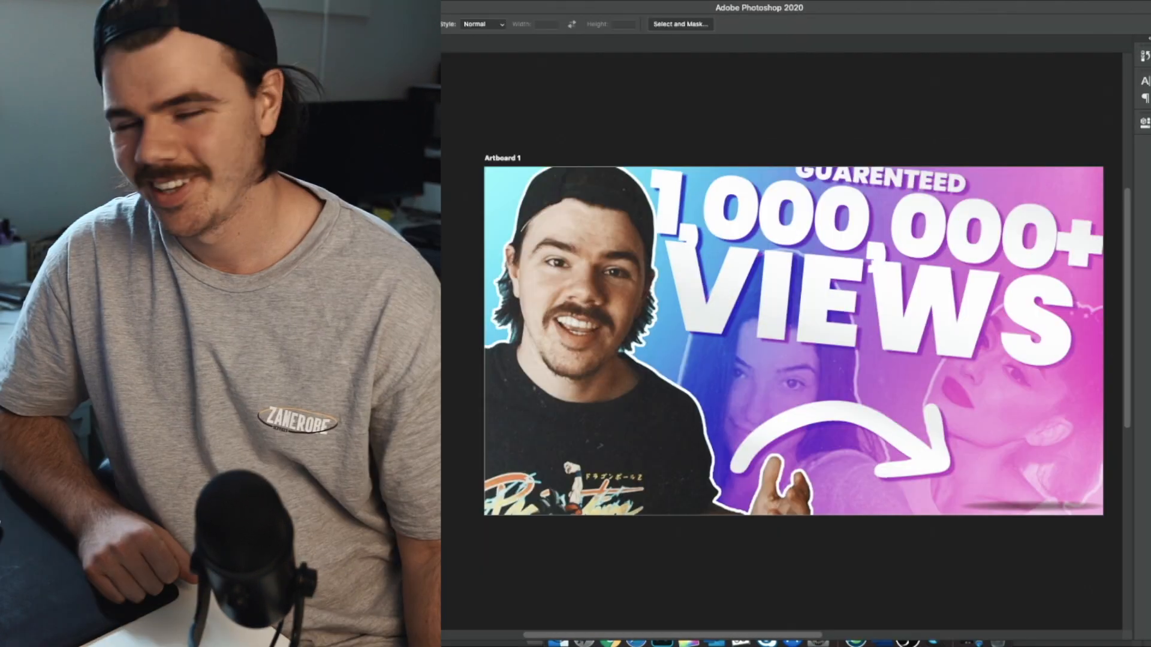